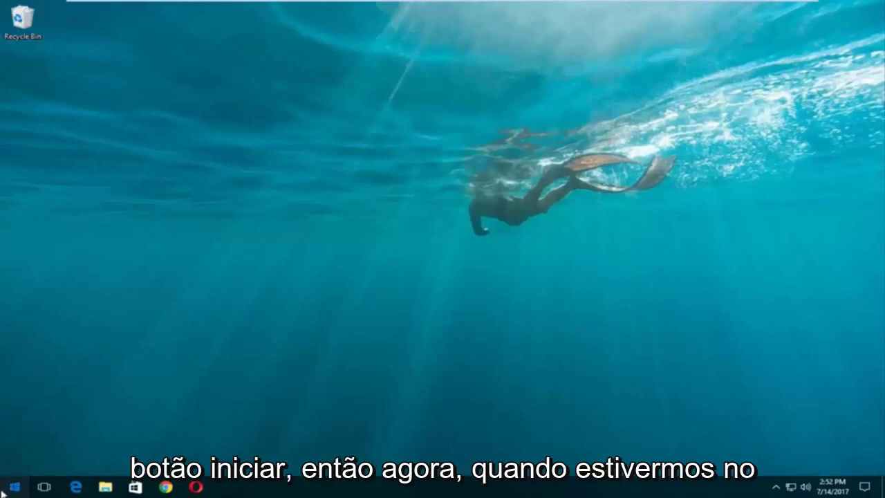
Step: Search the Start menu for "reset" and open the Reset this PC system setting
click(12, 486)
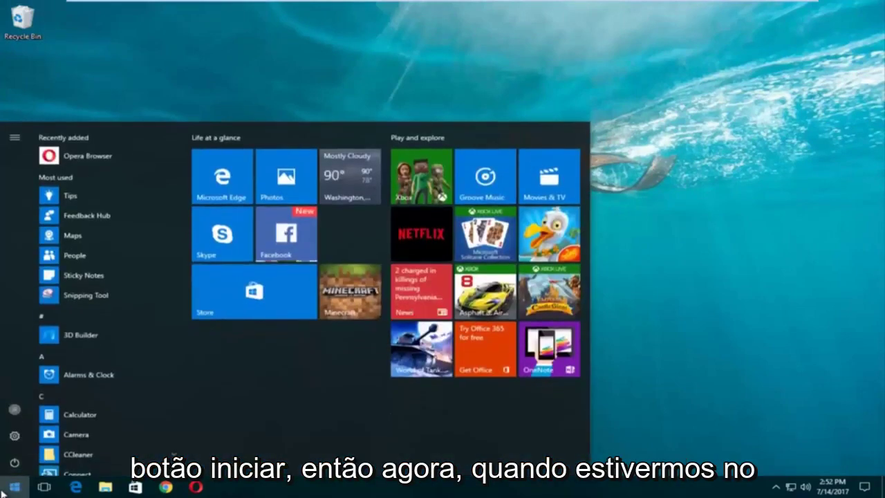
text(r)
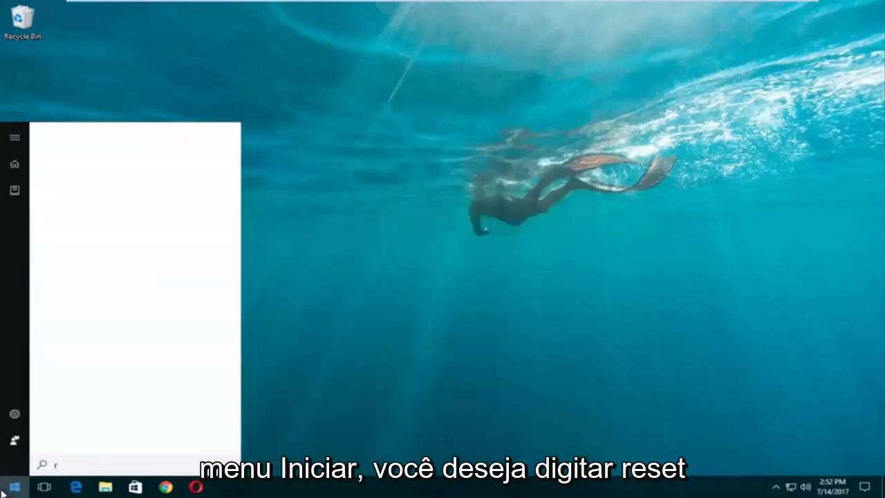
text(eset)
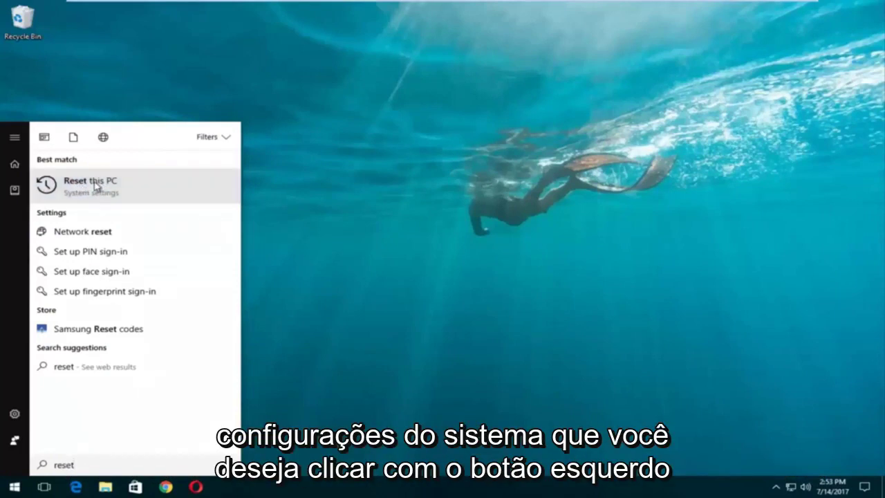
click(97, 185)
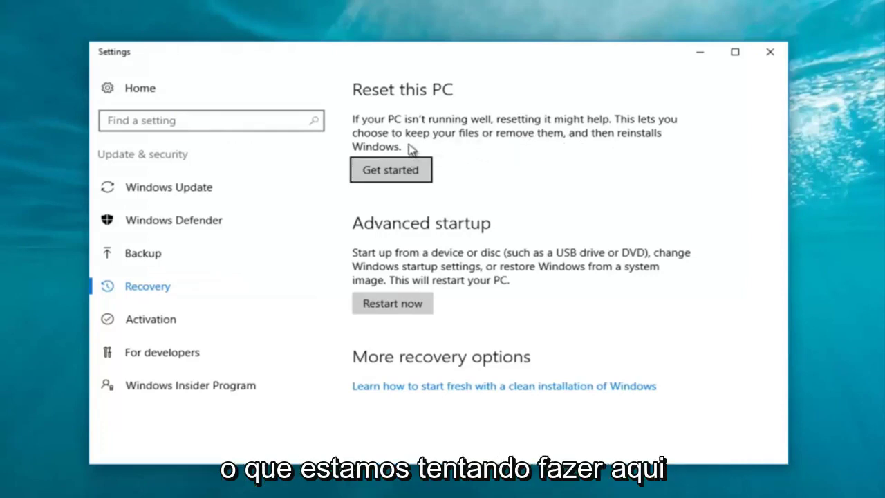
Step: Start the Reset this PC process from the Recovery page with Get started
click(391, 171)
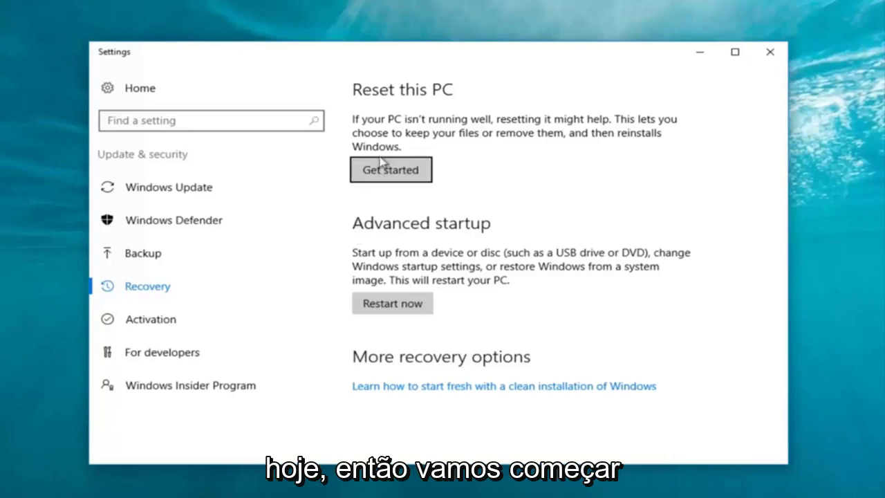
Step: Begin the reset and choose Remove everything as the reset option
click(391, 172)
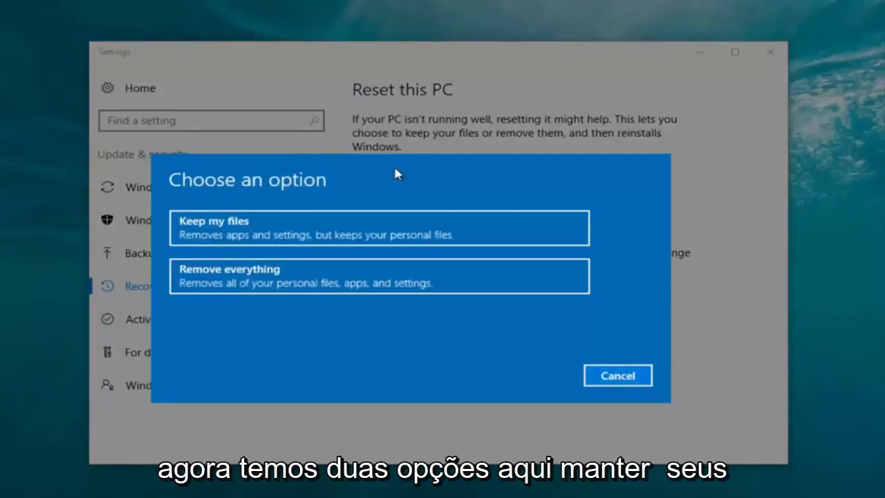
click(231, 287)
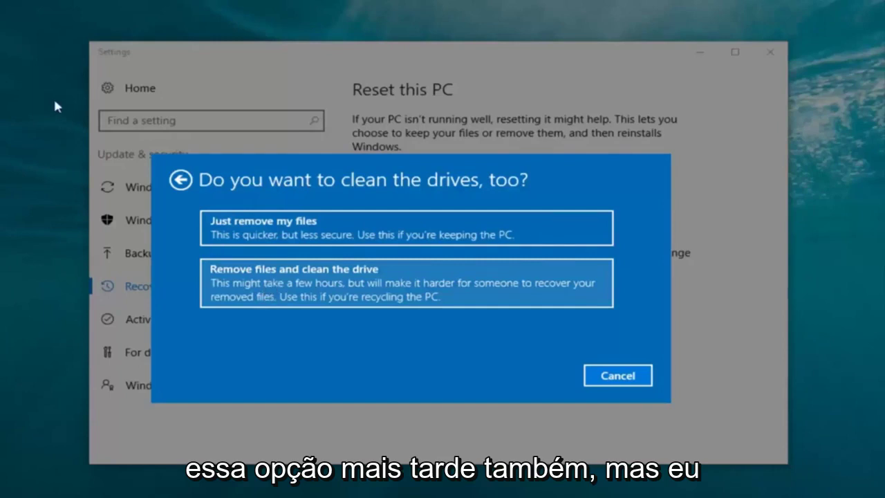
Step: Choose Just remove my files without cleaning the drives and confirm the reset
click(287, 235)
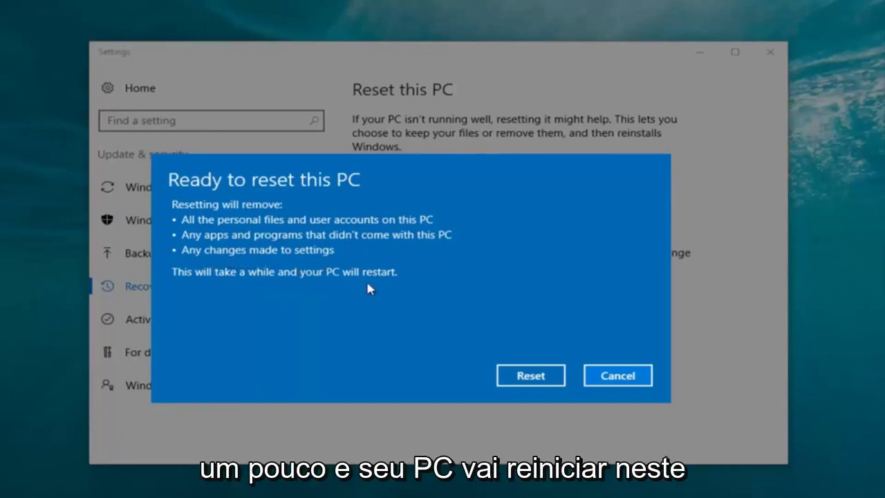
click(524, 379)
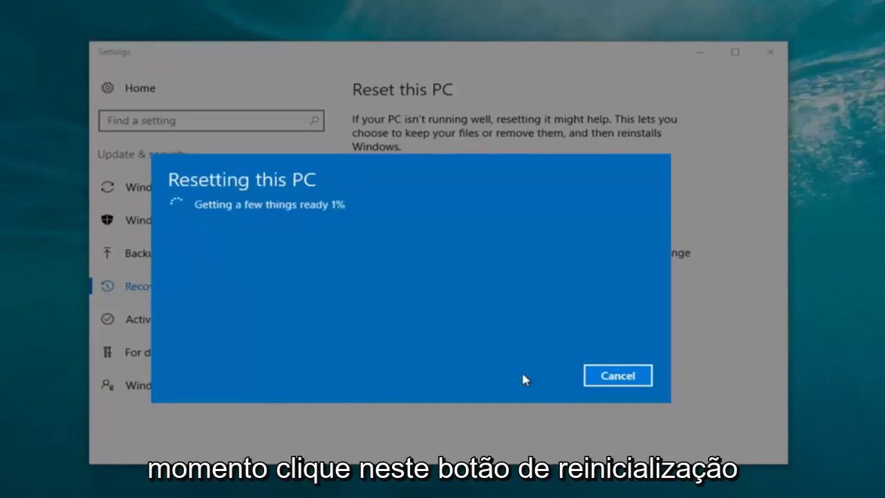
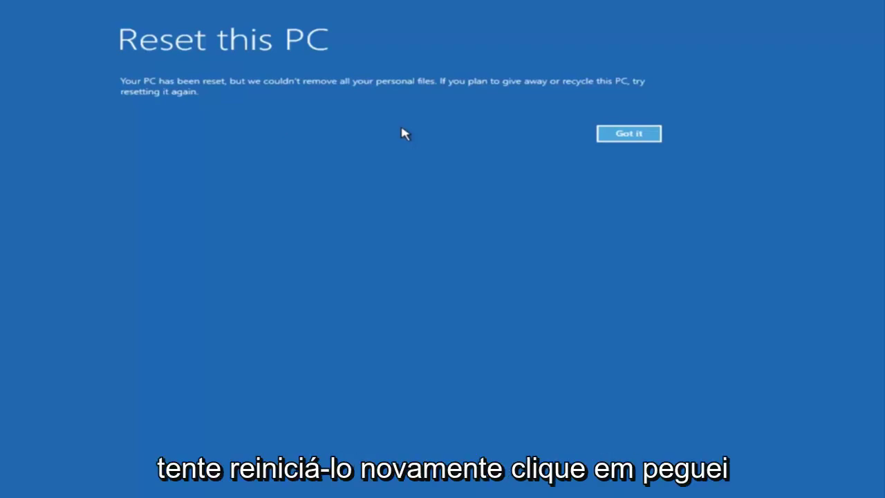
Step: Acknowledge the reset notice with Got it and wait for the Hi there setup page
click(630, 133)
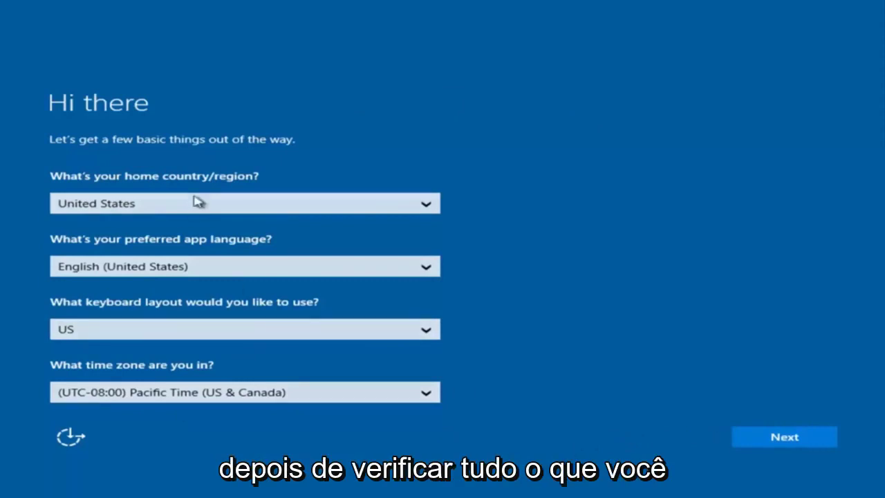
Step: Keep United States, English (United States), US keyboard and Pacific Time, then accept the license terms
click(783, 444)
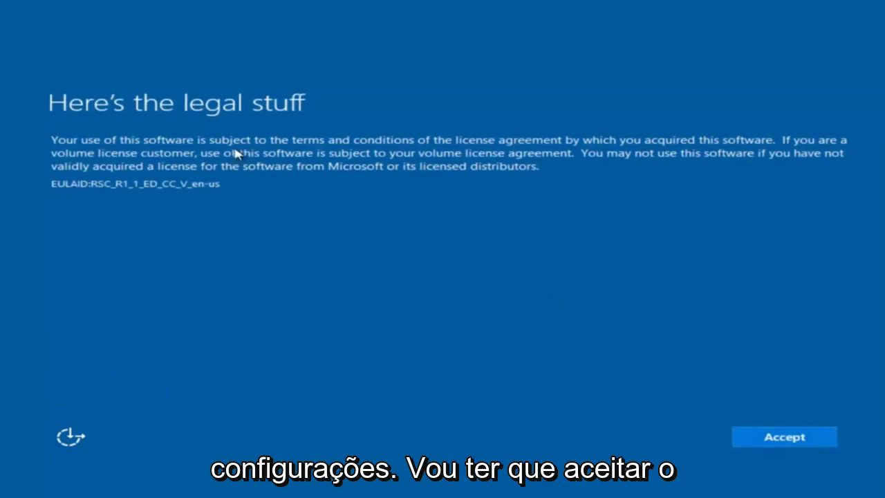
click(790, 438)
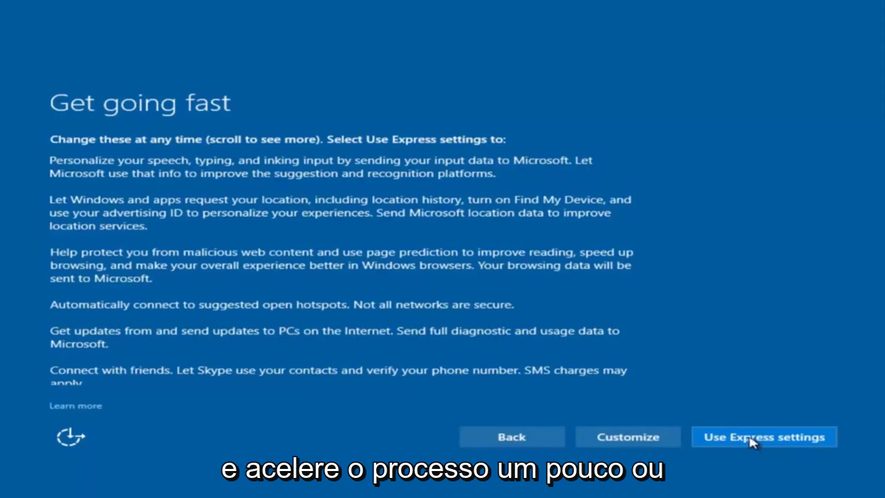
Step: Customize privacy settings, switching speech, typing and inking personalization Off, and continue past connectivity settings
click(627, 441)
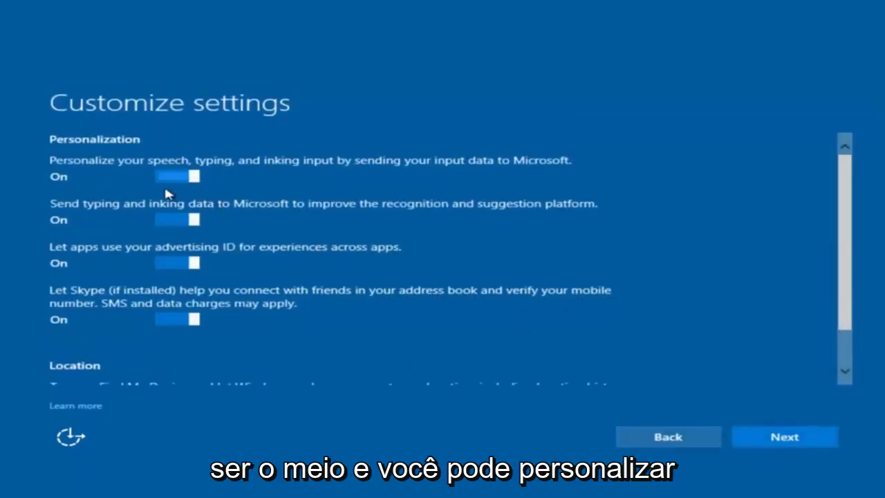
scroll(180, 200, down, 2)
scroll(255, 236, up, 2)
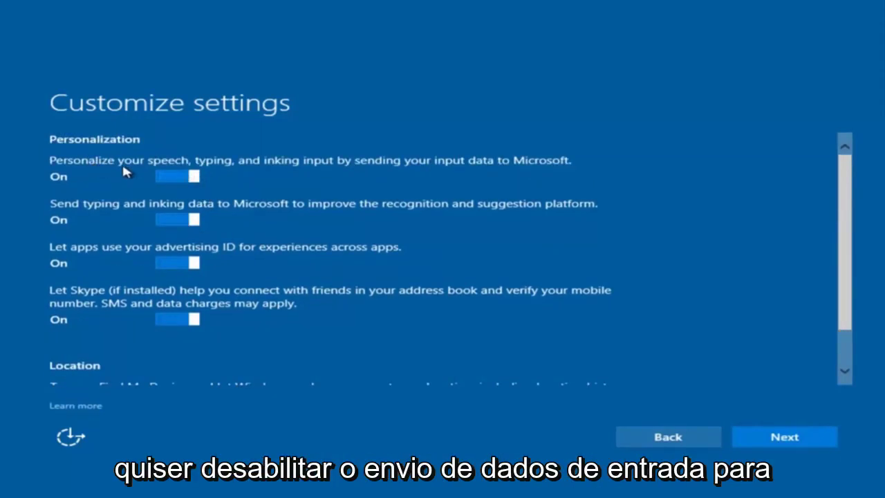
click(193, 176)
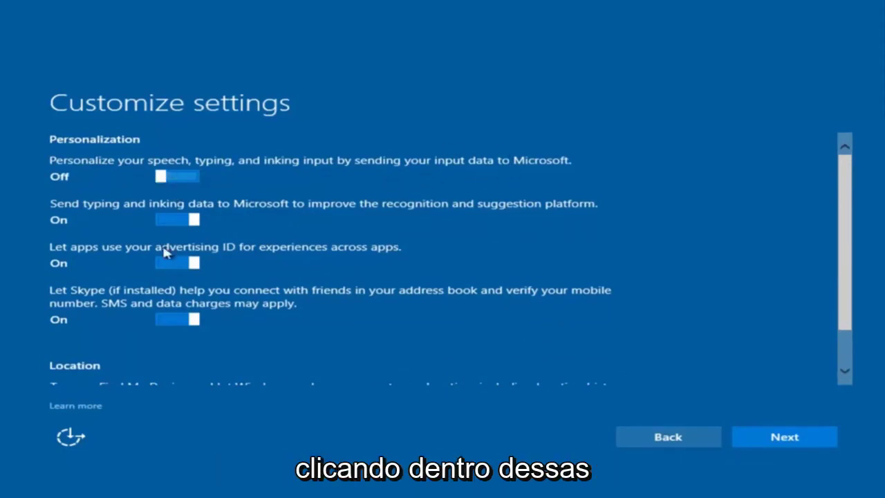
scroll(178, 281, down, 2)
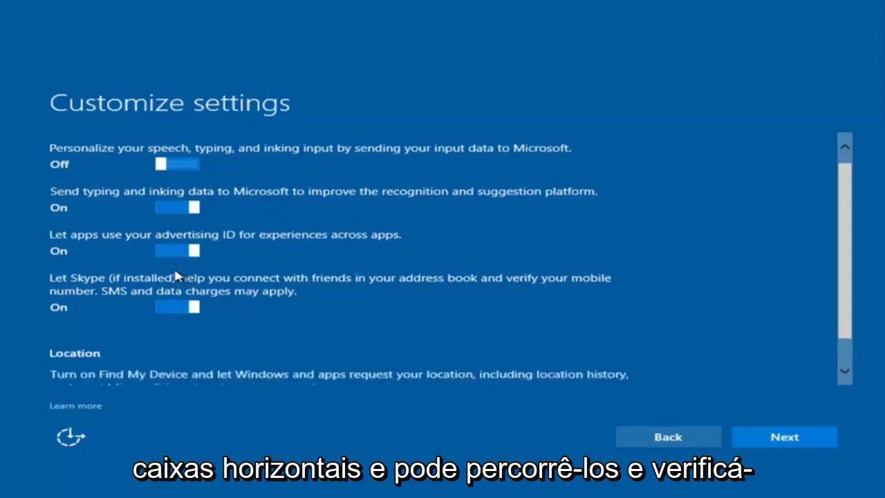
scroll(207, 190, up, 2)
scroll(207, 320, down, 2)
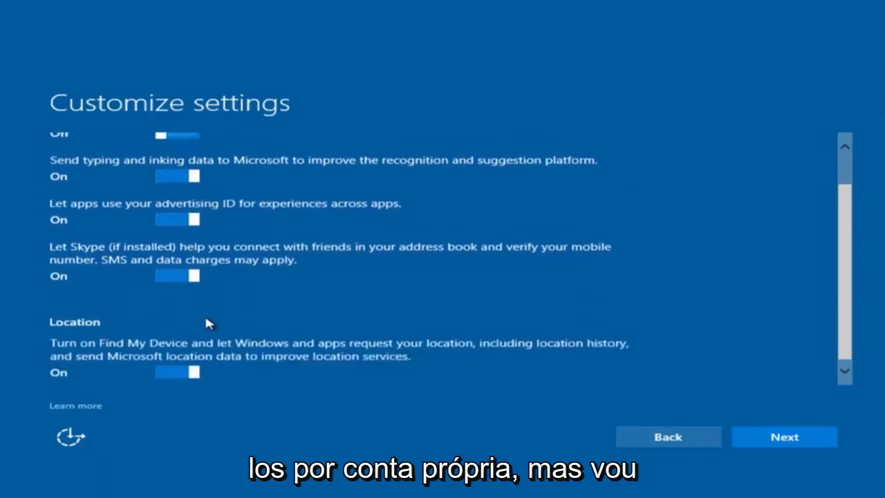
scroll(213, 367, up, 2)
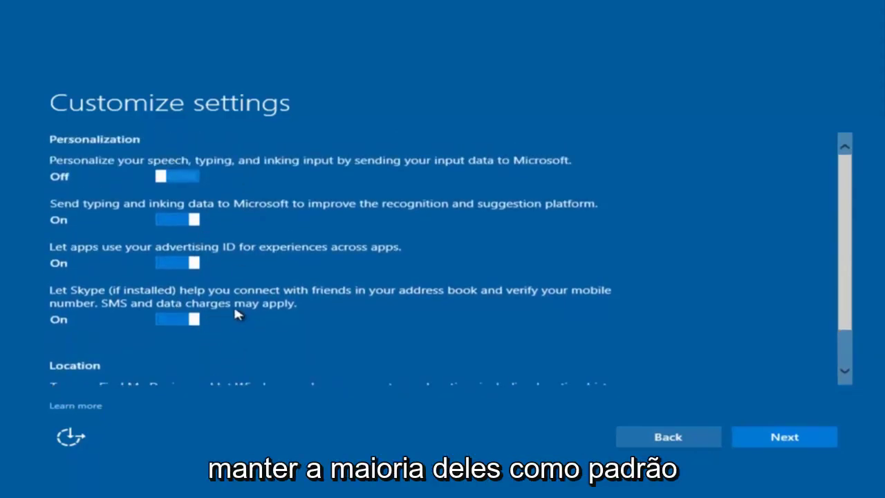
click(773, 443)
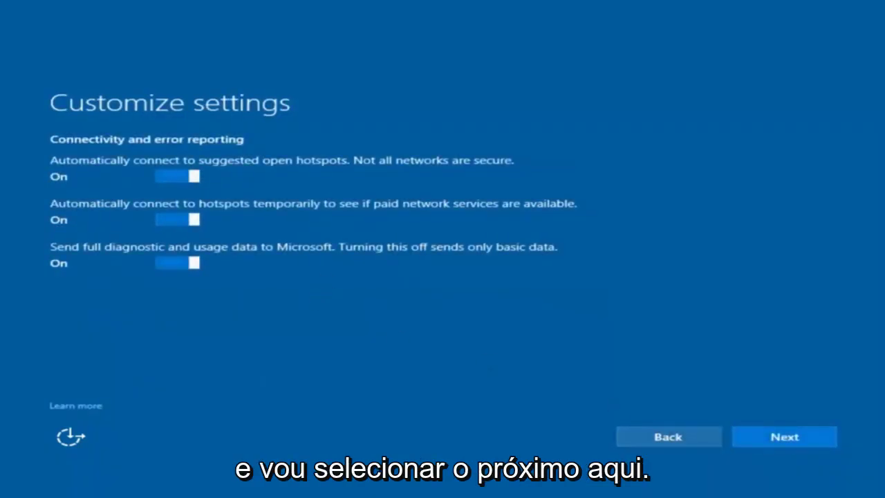
click(785, 444)
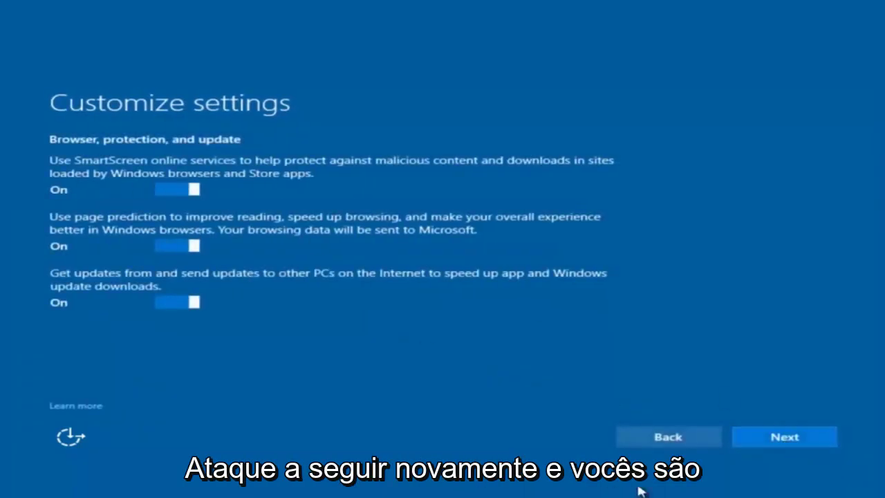
Step: Keep the default browser, protection and update settings and continue to Make it yours
click(775, 443)
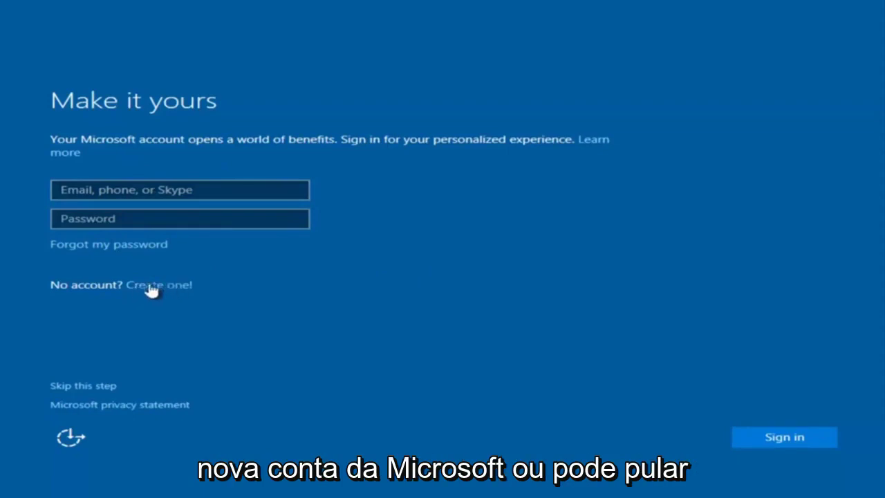
Step: Skip Microsoft sign-in and create local account 'example' with a confirmed password and a hint
click(84, 388)
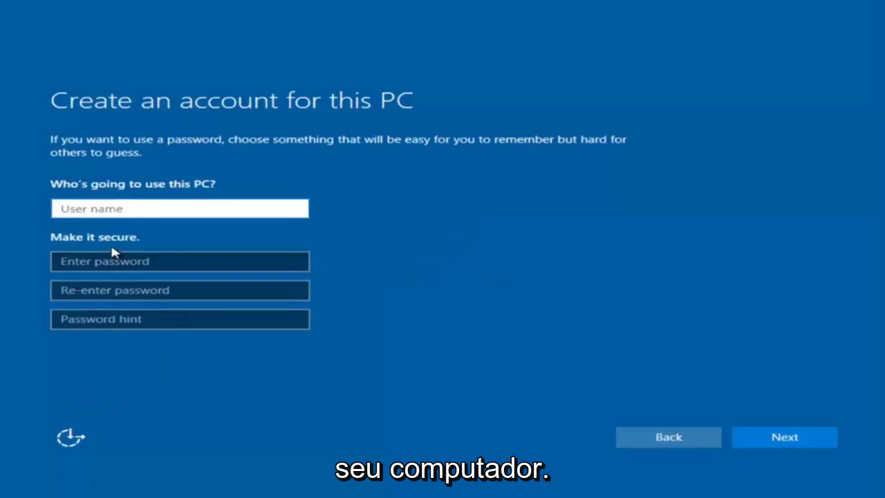
text(examp)
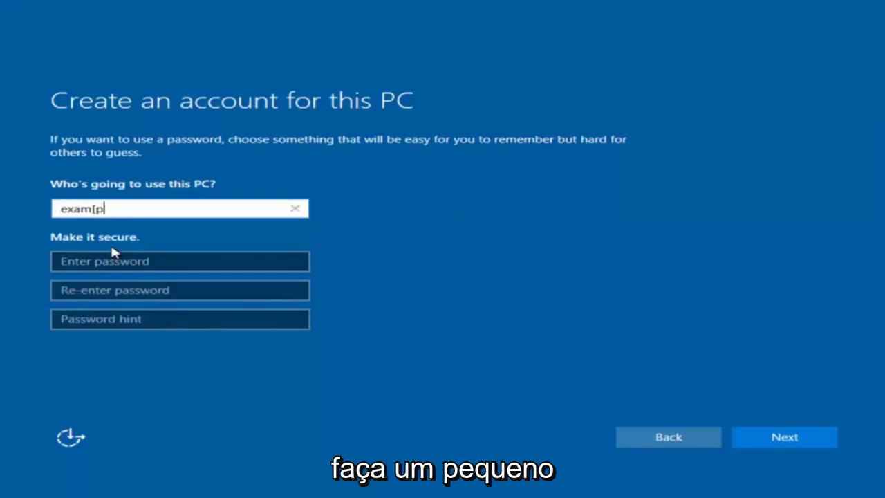
key(BackSpace)
text(ple)
click(111, 264)
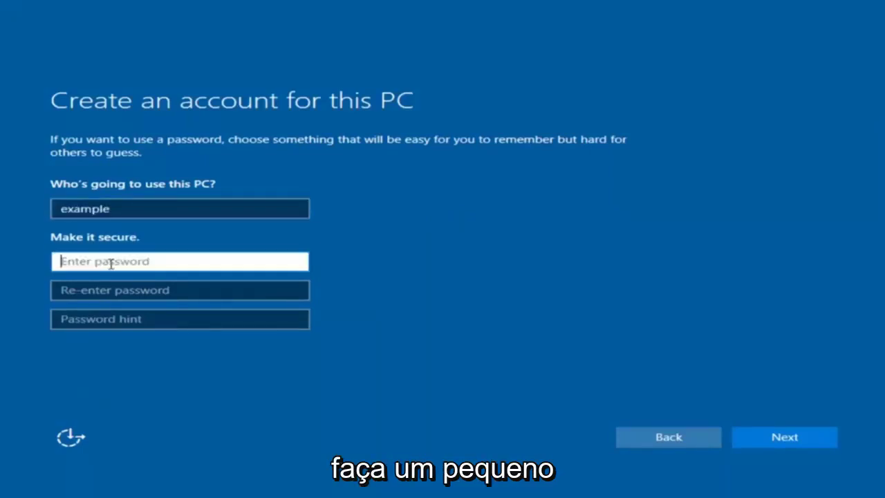
text(********)
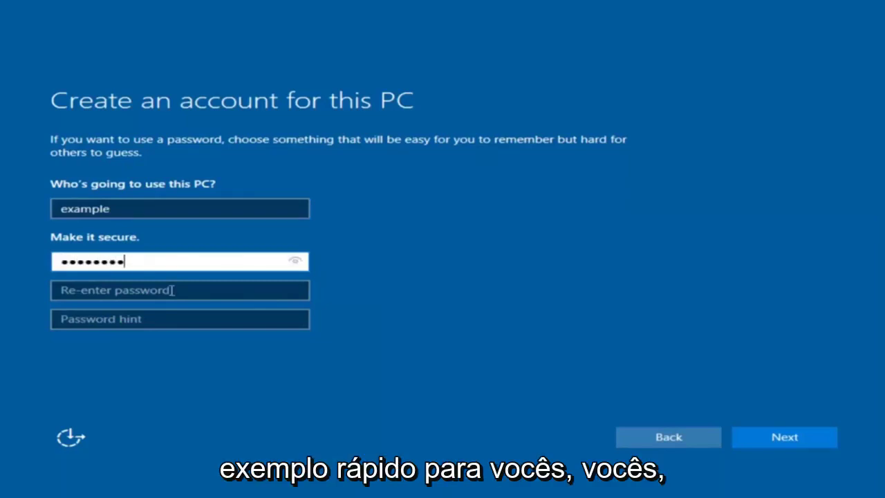
click(172, 291)
text(*****)
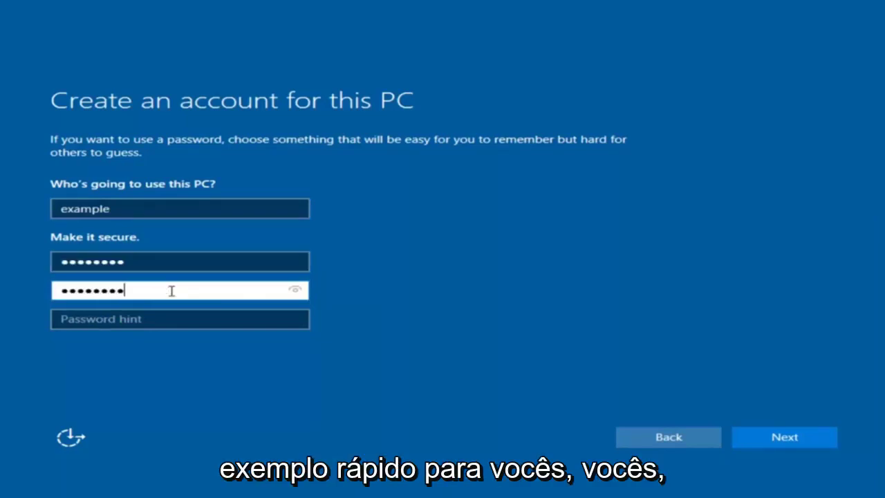
click(158, 321)
text(pass)
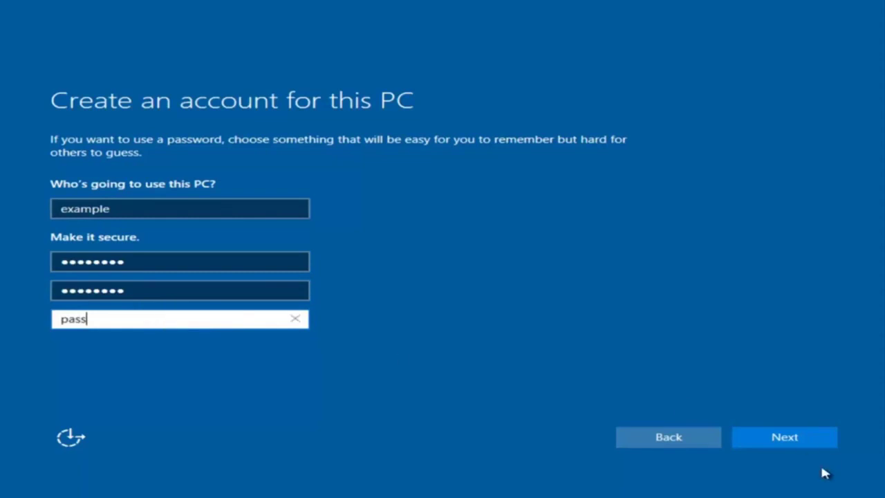
click(799, 441)
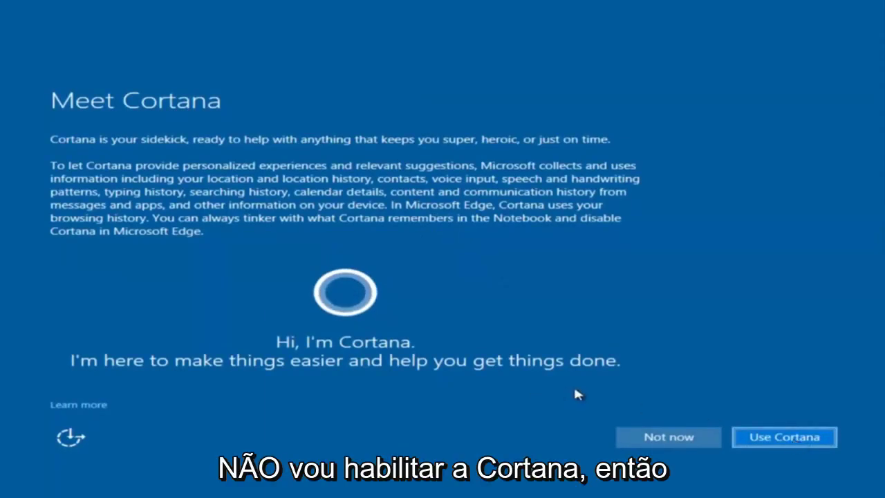
Step: Decline Cortana with Not now and let setup finish loading the desktop
click(647, 437)
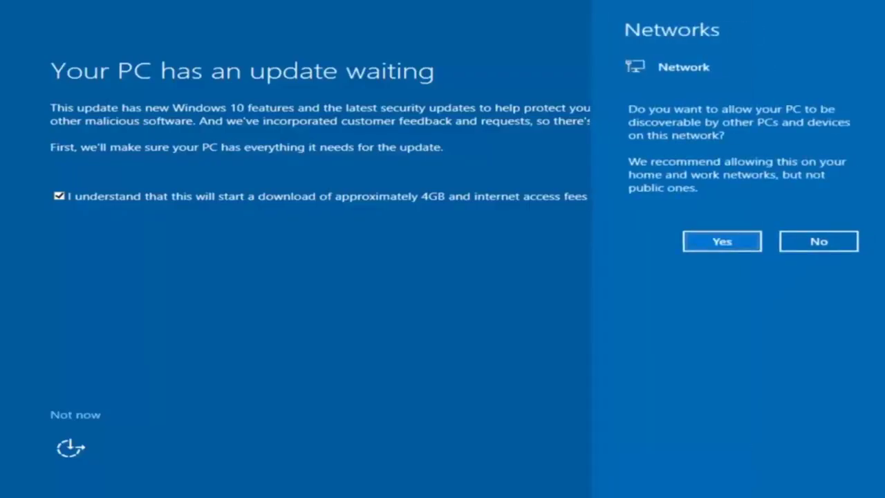
Step: Dismiss the network discoverability question and postpone the waiting update with Not now
click(379, 367)
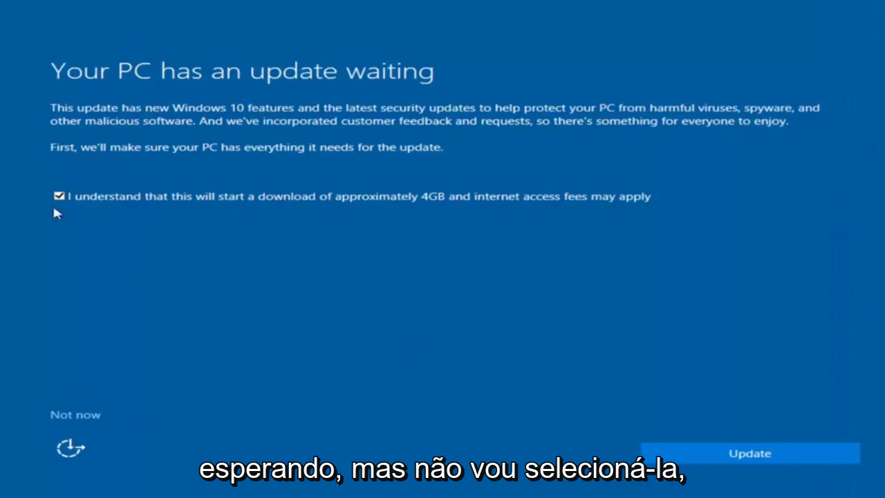
click(74, 413)
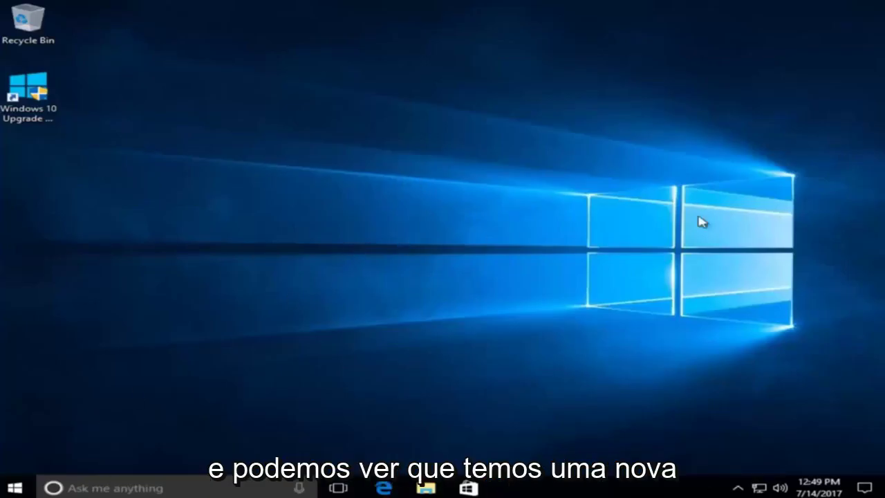